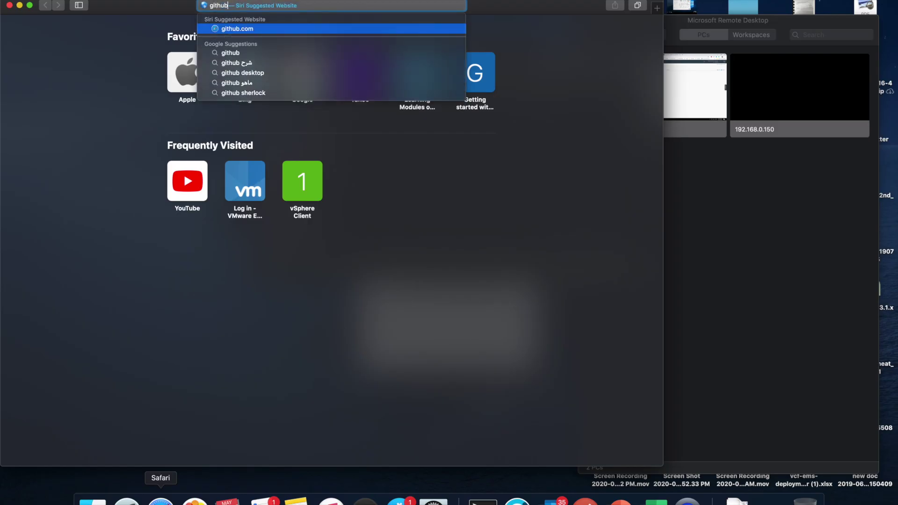
Go to github.com and bring up the Sign in to GitHub page.
key(Return)
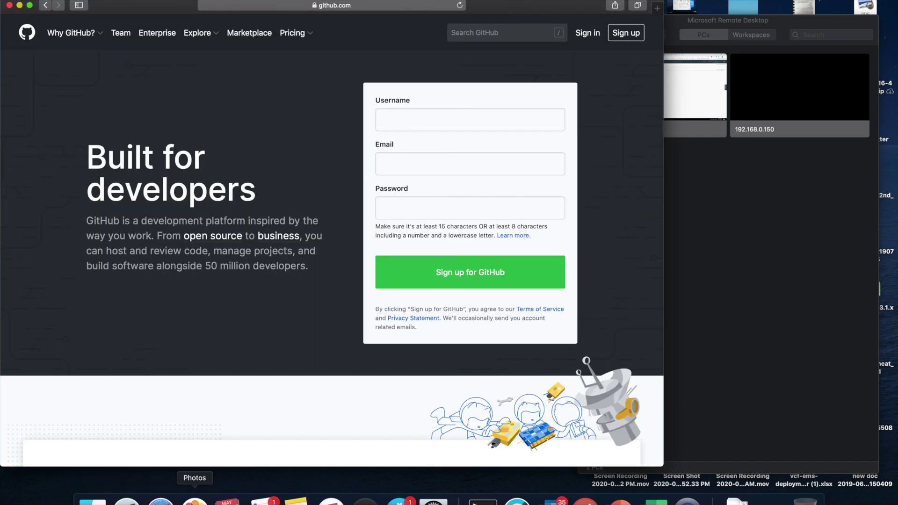
click(120, 33)
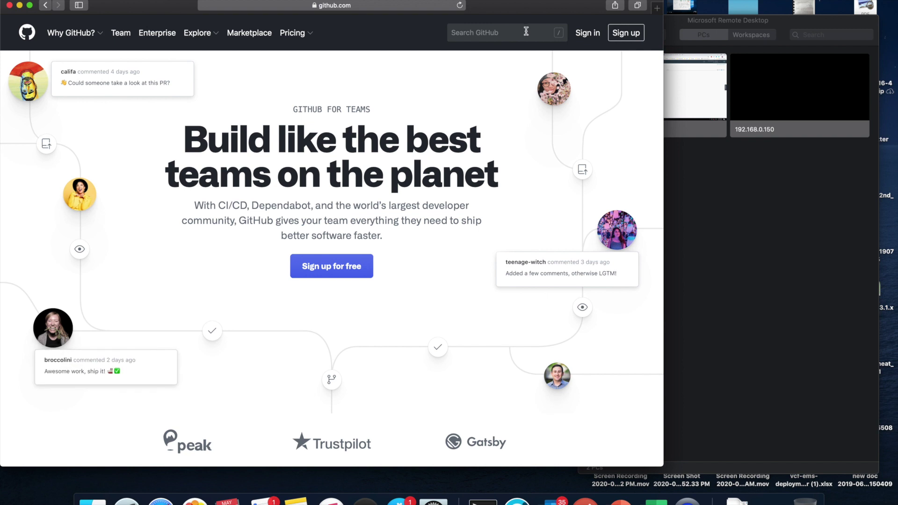
click(587, 32)
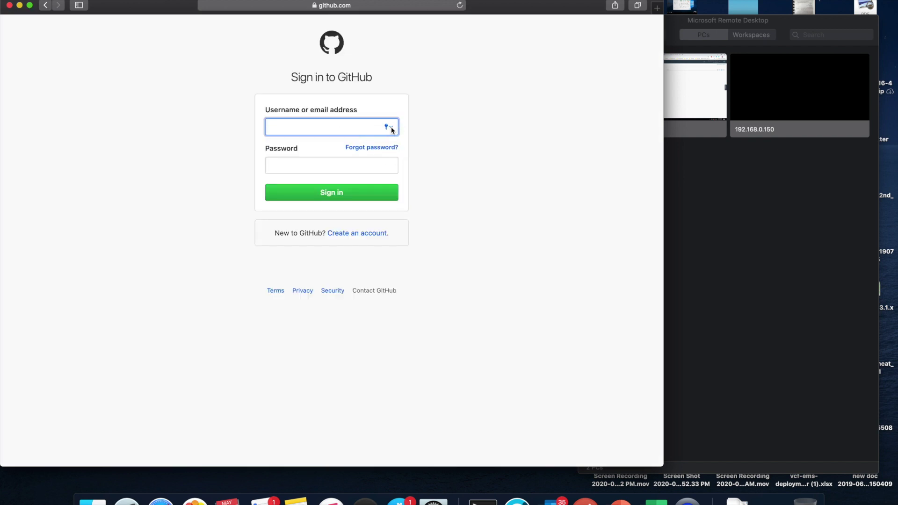
Sign in with the account e-mail and password, retrying after the wrong password, without saving it.
click(334, 128)
key(Tab)
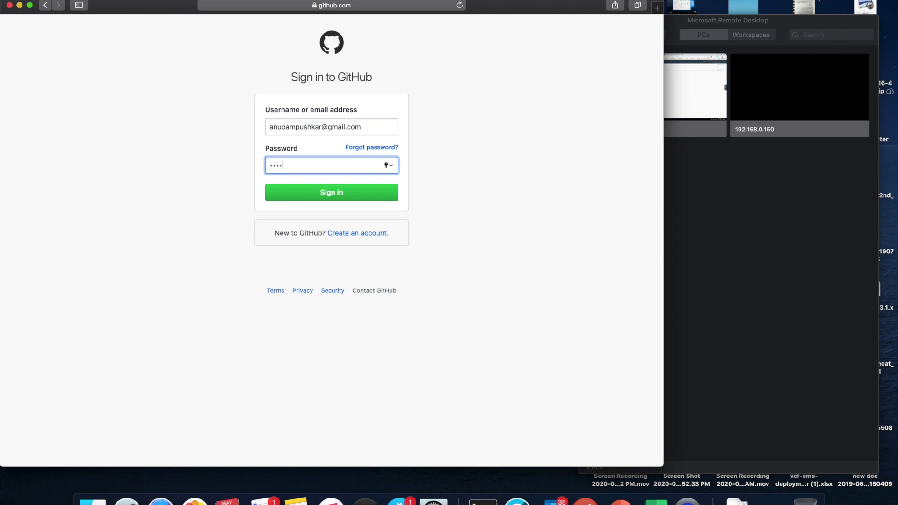
key(Return)
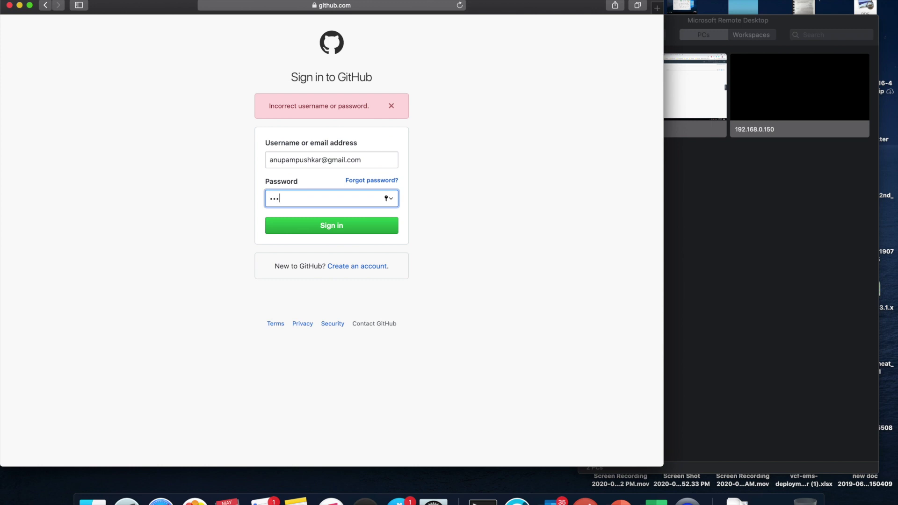
key(Return)
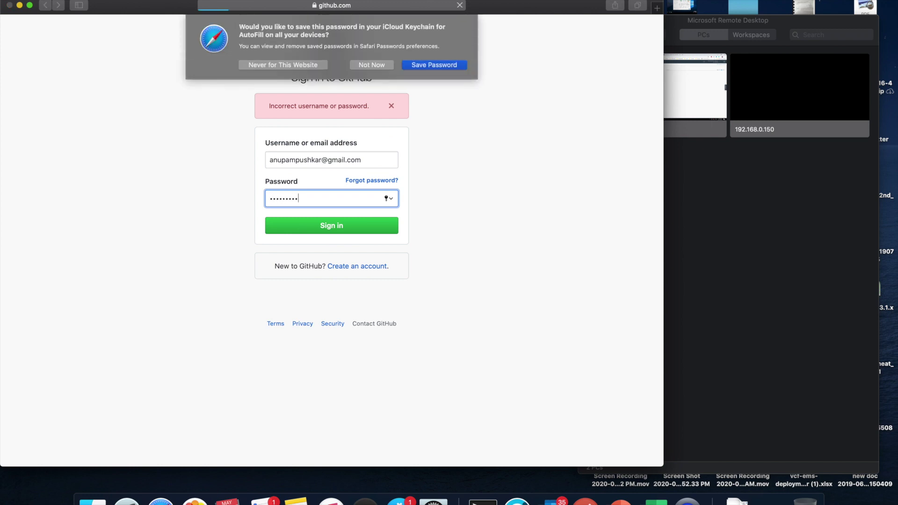
click(380, 66)
Enter the emailed device verification code and verify it.
click(340, 131)
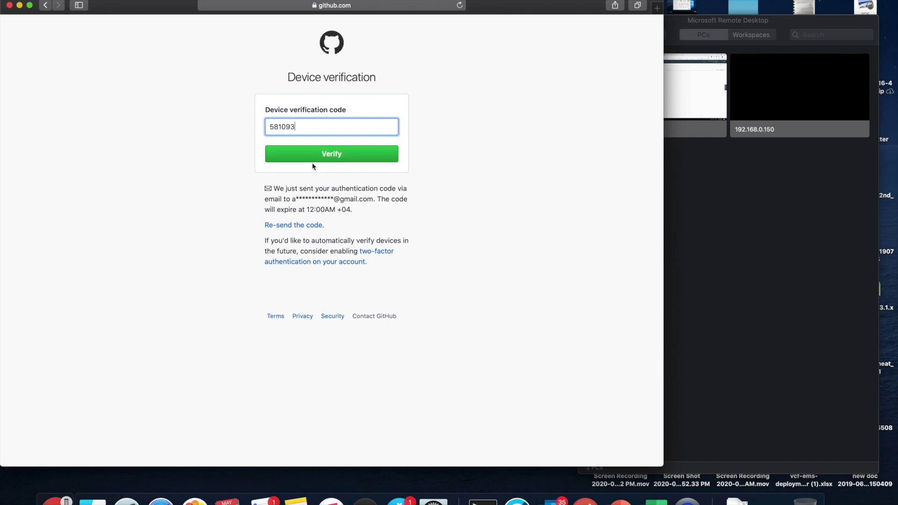
click(313, 161)
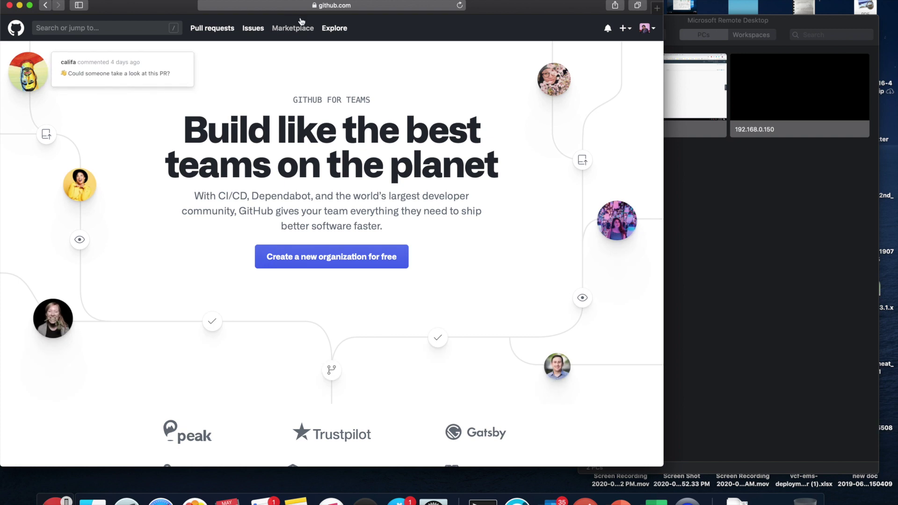
Review the vRABlueprints repository's folders, then switch to the remote desktop running vRA.
click(223, 29)
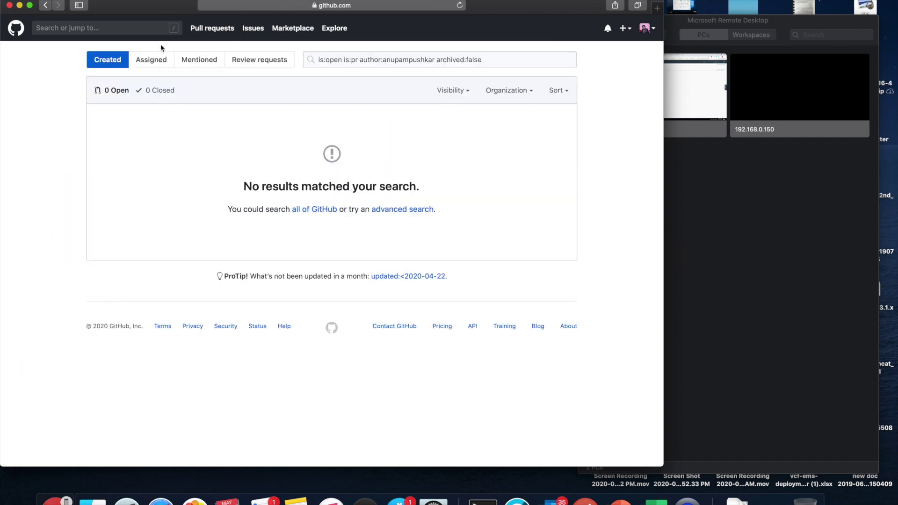
click(18, 29)
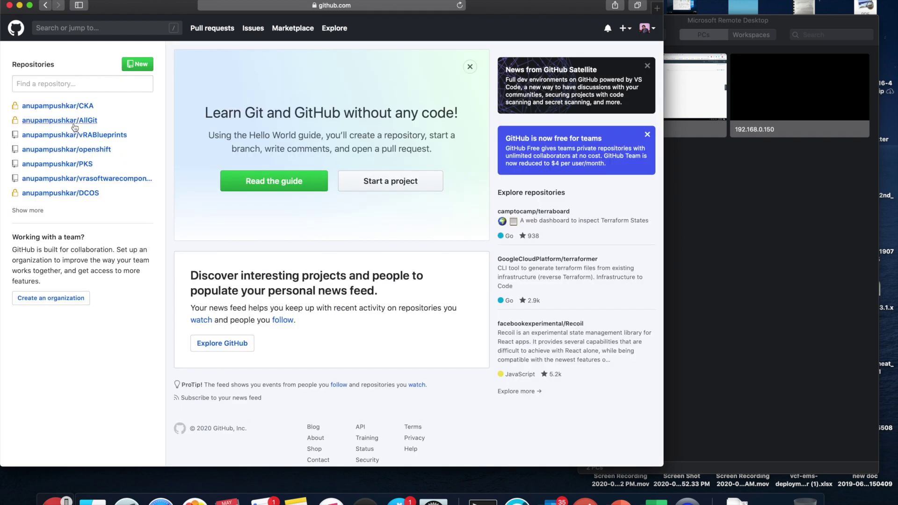
click(79, 136)
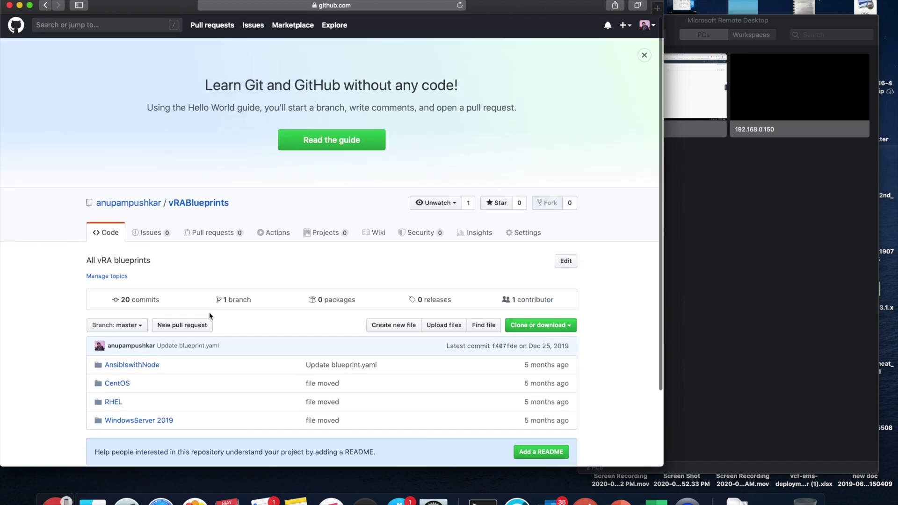
scroll(209, 314, down, 3)
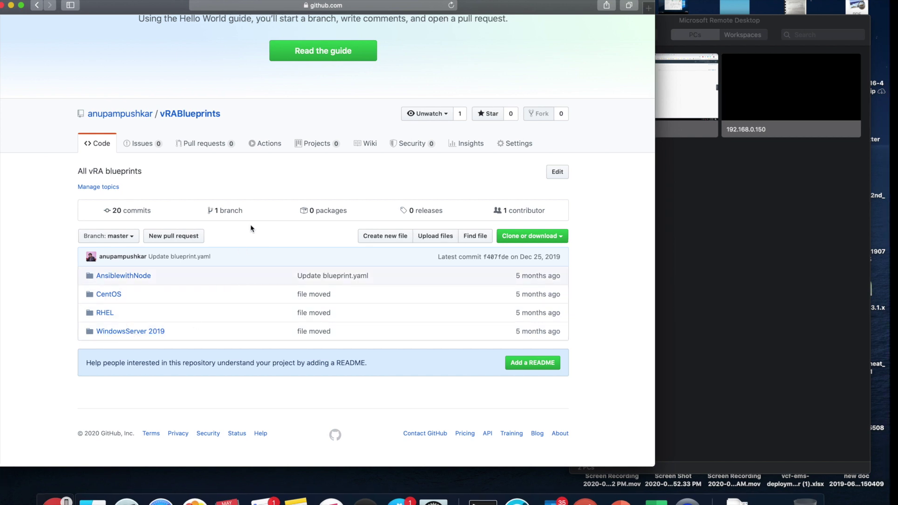
key(ctrl+Right)
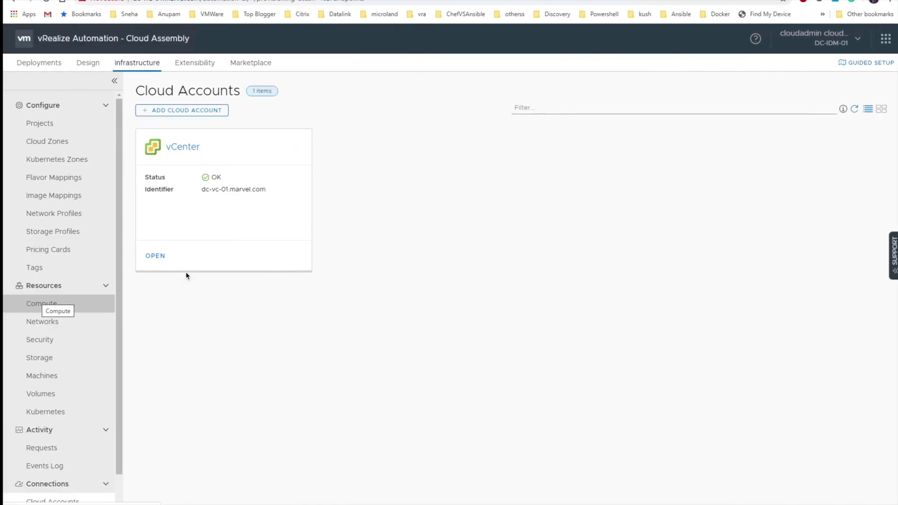
From Cloud Accounts, go to Integrations and start a new GitHub integration.
click(184, 64)
click(144, 65)
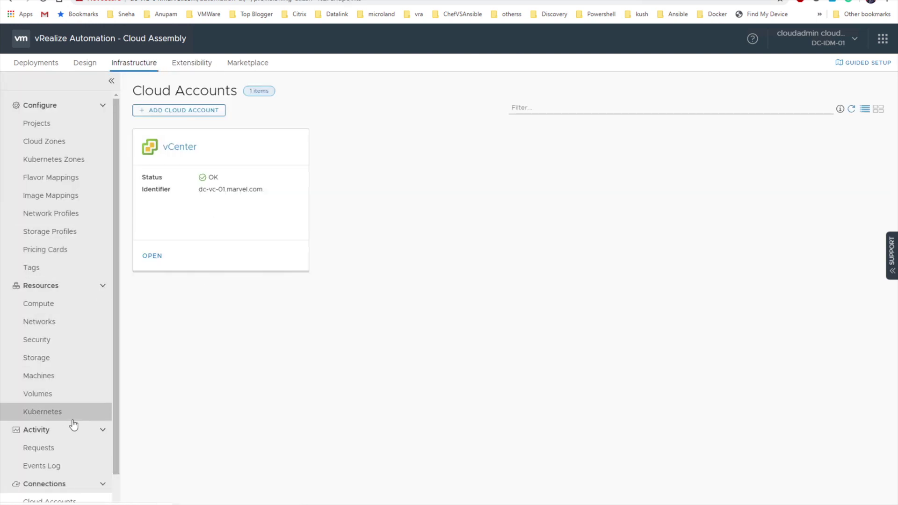
scroll(59, 421, down, 1)
click(56, 487)
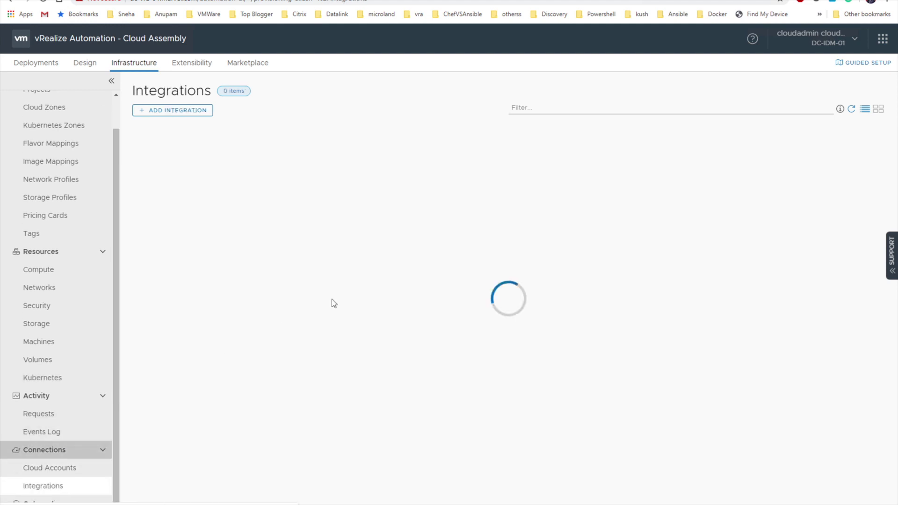
click(193, 110)
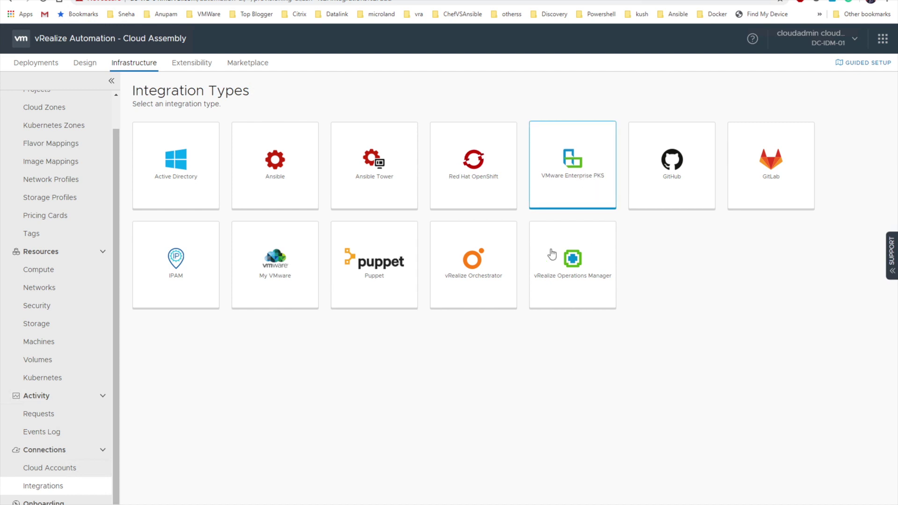
click(661, 185)
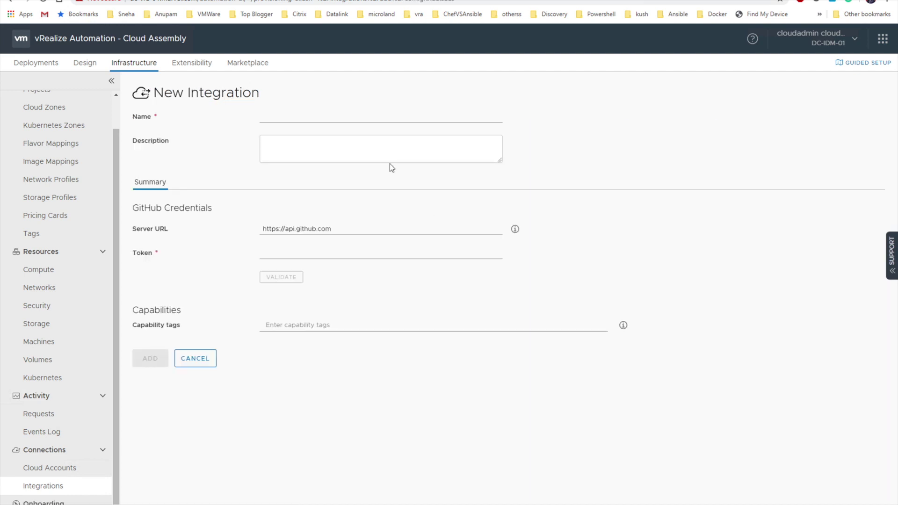
Paste the repository URL into Server URL and delete 'vRABlueprints.git' to leave the account path.
click(337, 113)
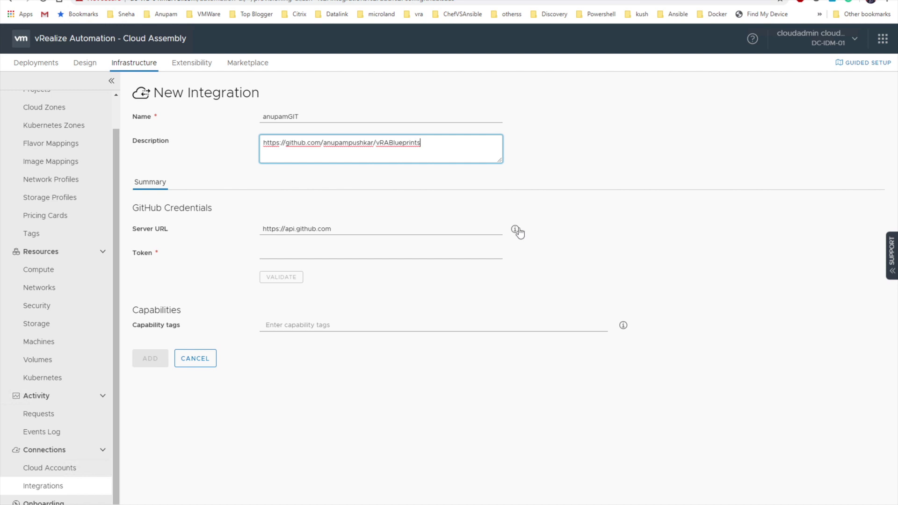
click(515, 228)
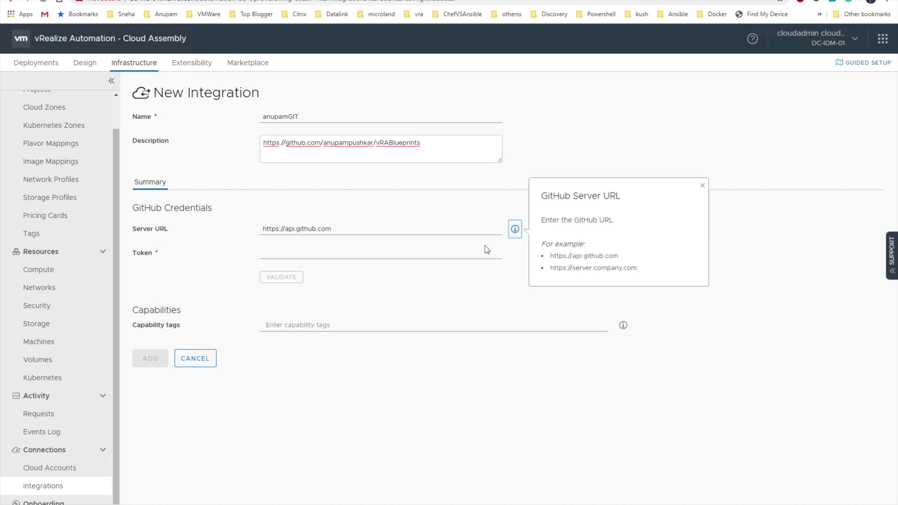
triple_click(357, 229)
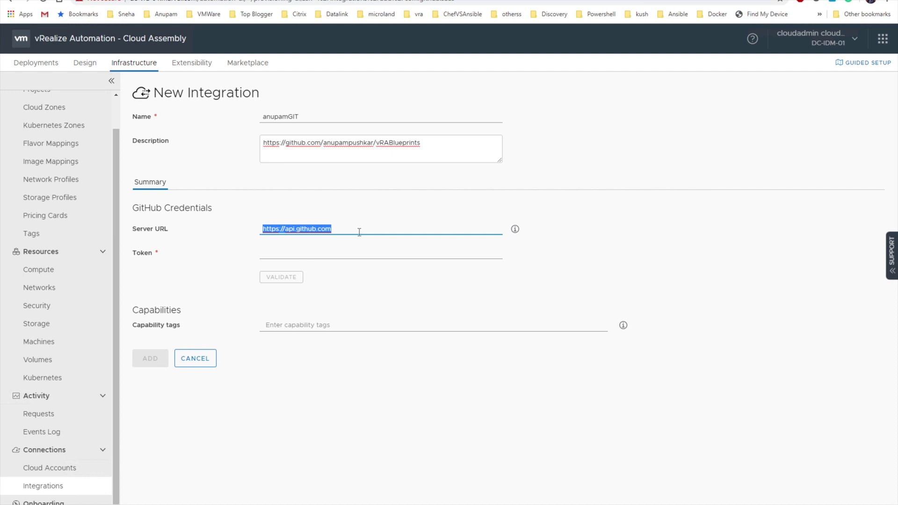
key(ctrl+v)
click(359, 255)
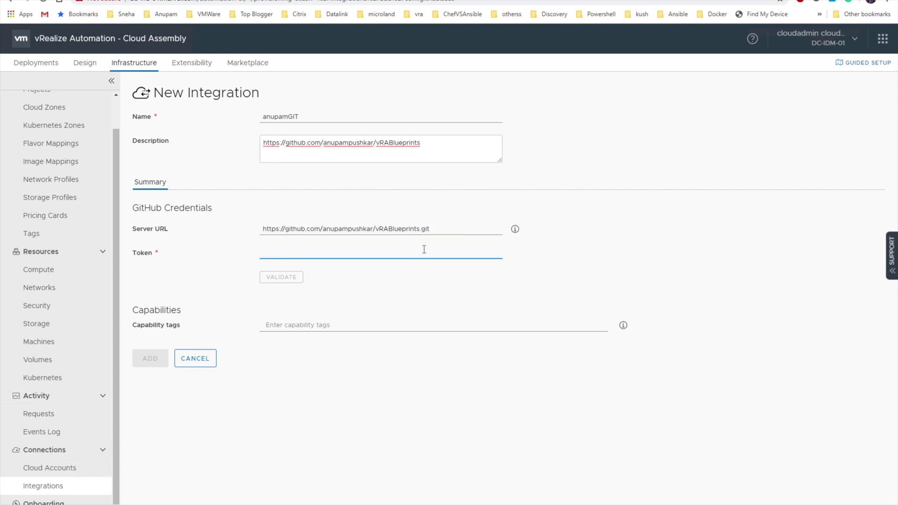
key(ctrl+z)
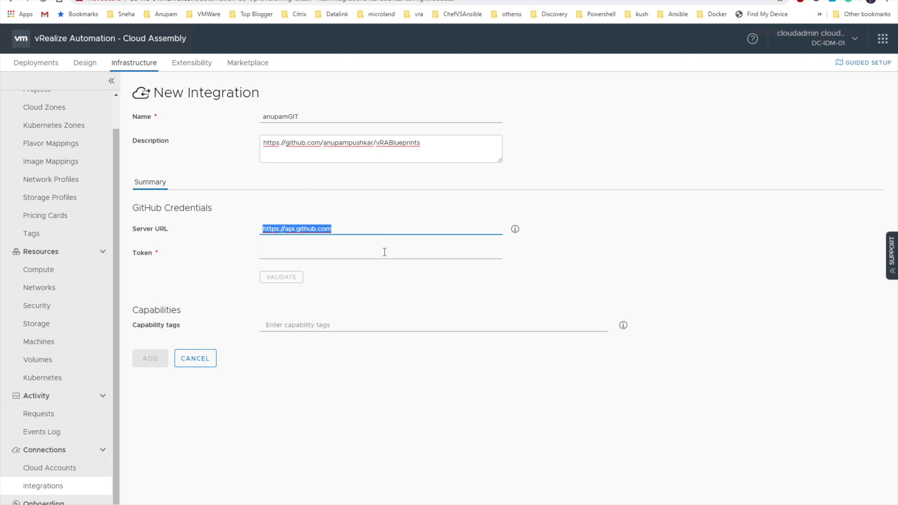
text(https://github.com/anupampushkar/vRABlueprints.git)
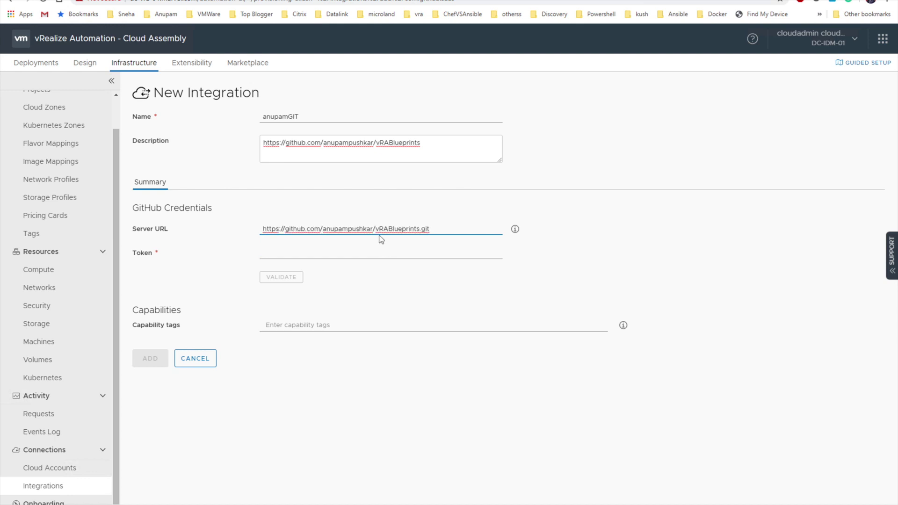
drag(377, 228, 437, 228)
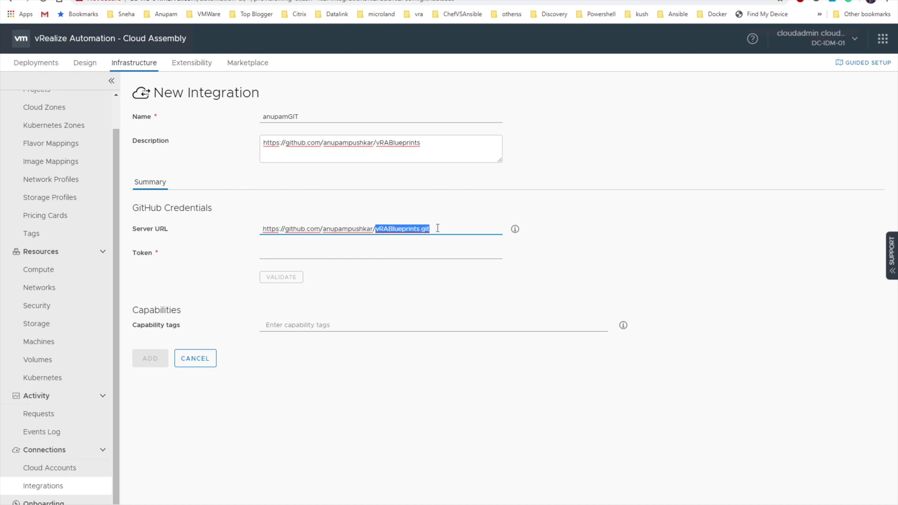
key(BackSpace)
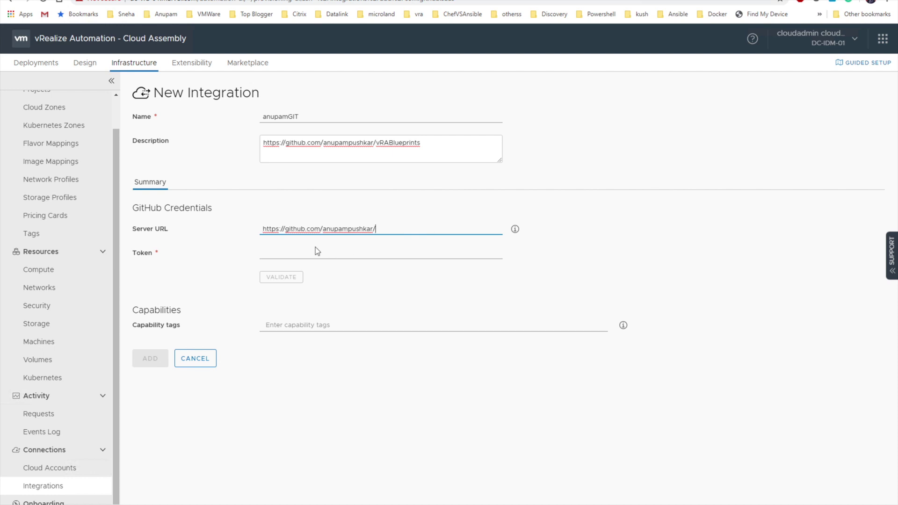
click(316, 251)
In GitHub, open Settings > Developer settings > Personal access tokens.
key(ctrl+Left)
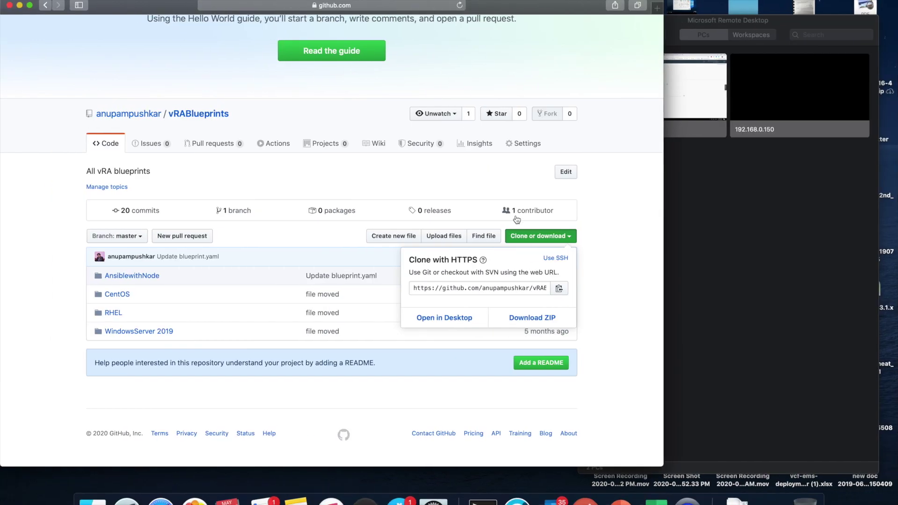
scroll(608, 105, up, 2)
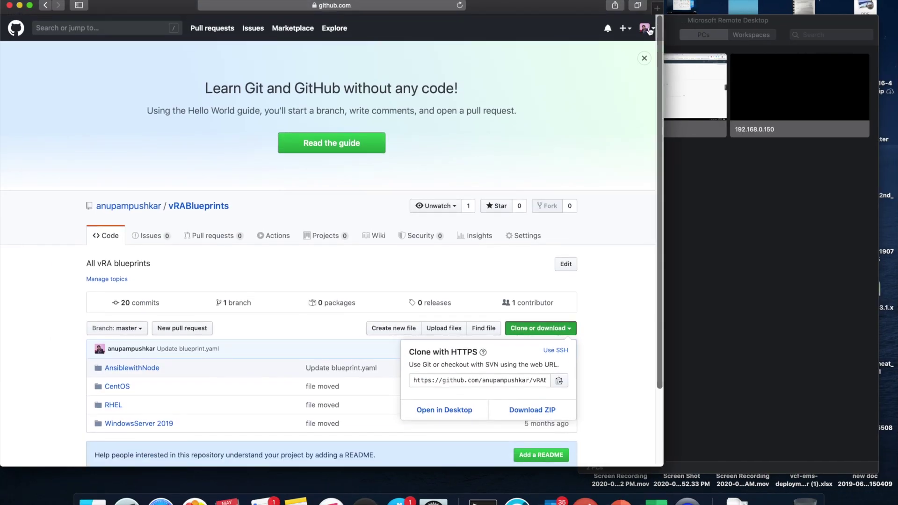
key(Escape)
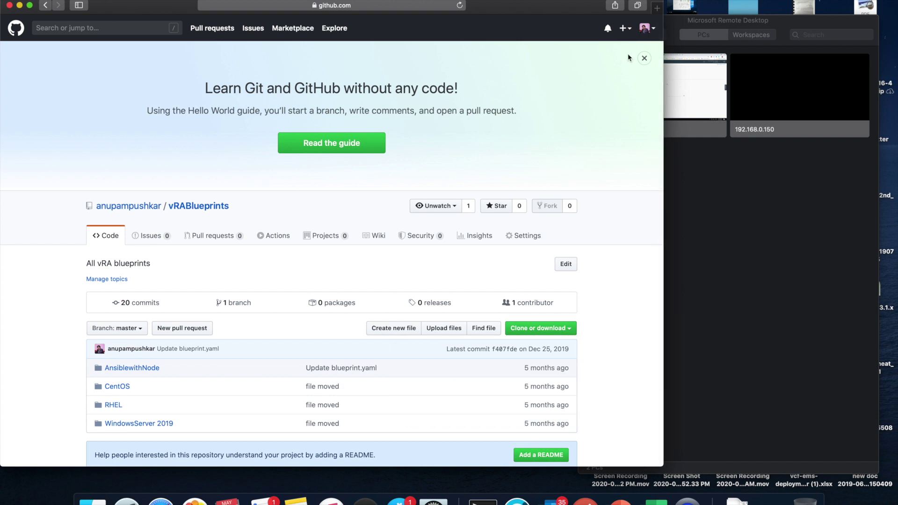
click(647, 34)
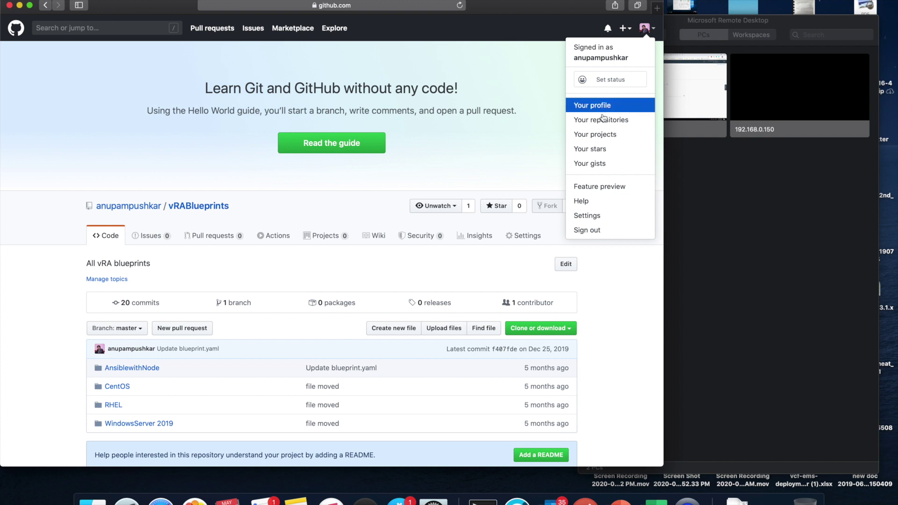
click(579, 217)
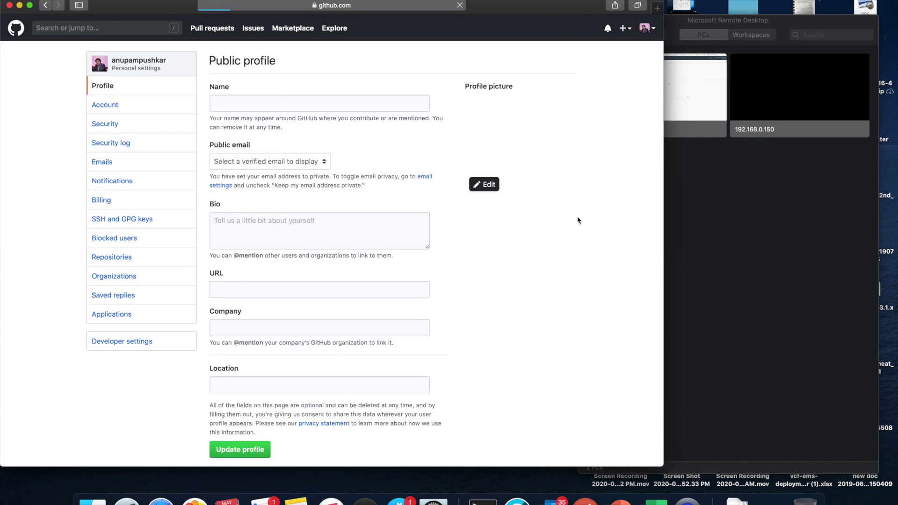
click(140, 341)
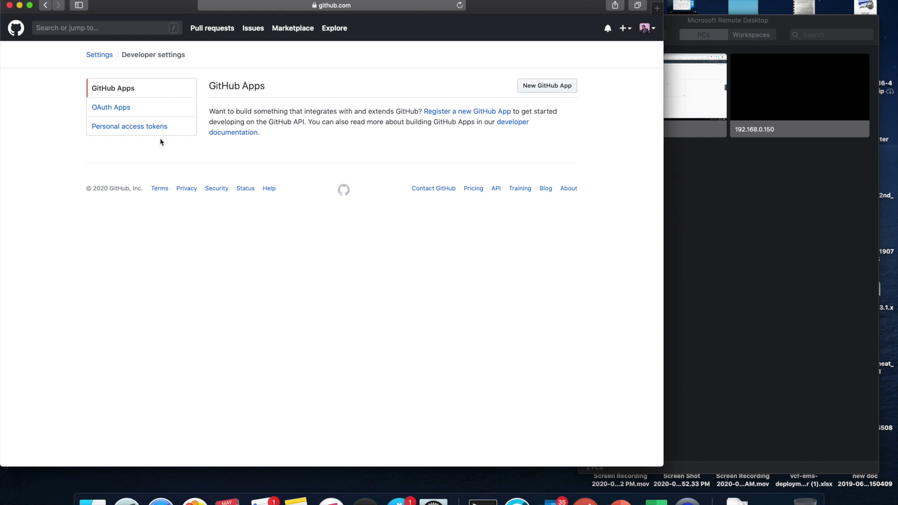
click(143, 131)
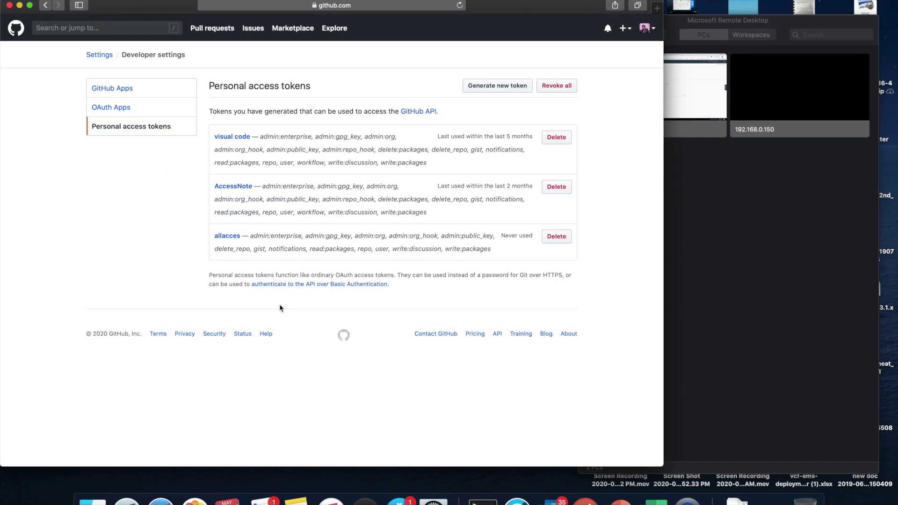
Delete the old visual code, AccessNote and allacces tokens.
click(562, 143)
click(387, 169)
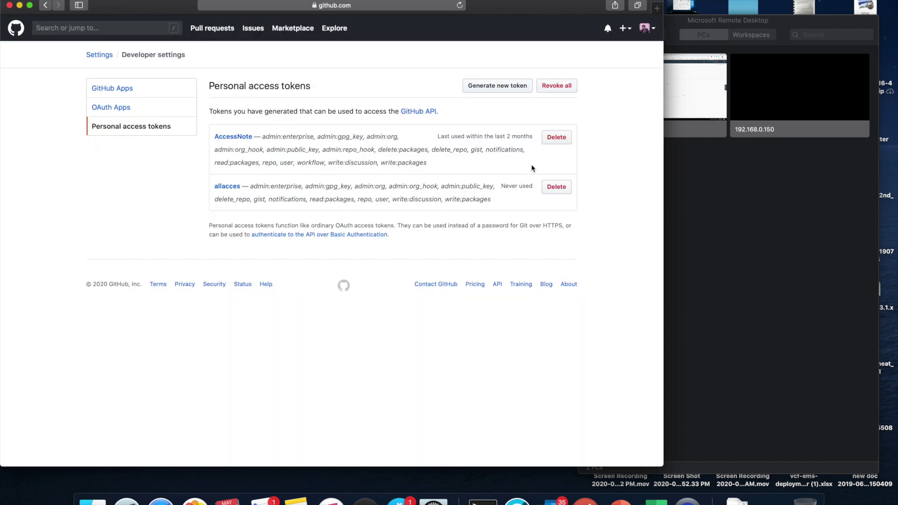
click(557, 136)
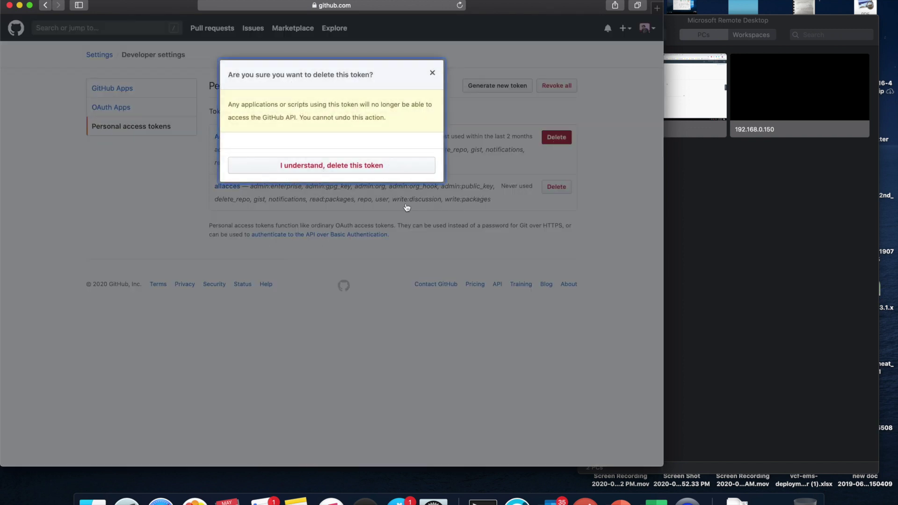
click(390, 169)
click(556, 137)
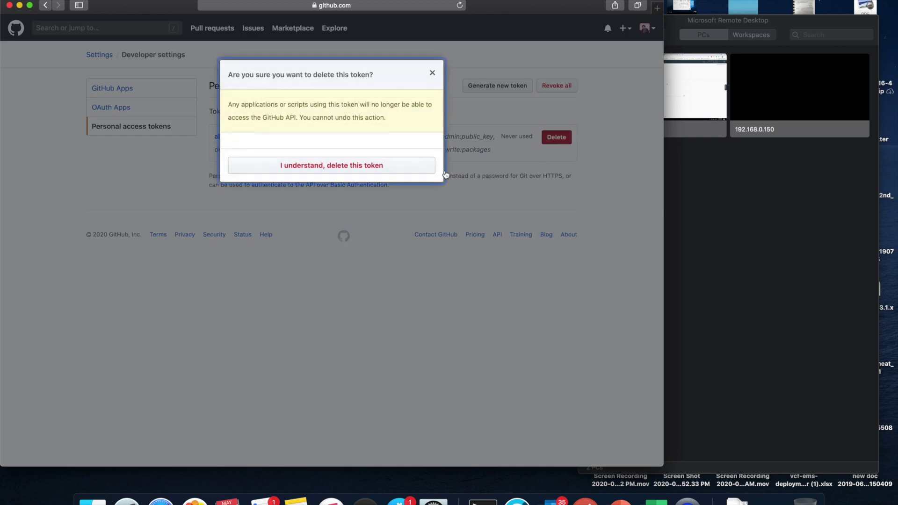
click(370, 171)
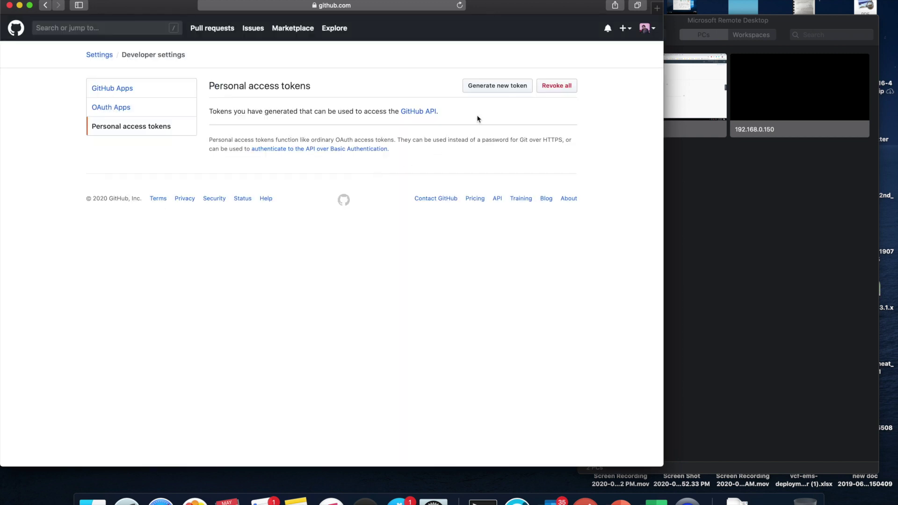
Start a new token with repo, write:packages, admin:public_key, admin:repo_hook, notifications, user, delete_repo, write:discussion, admin:enterprise scopes.
click(500, 87)
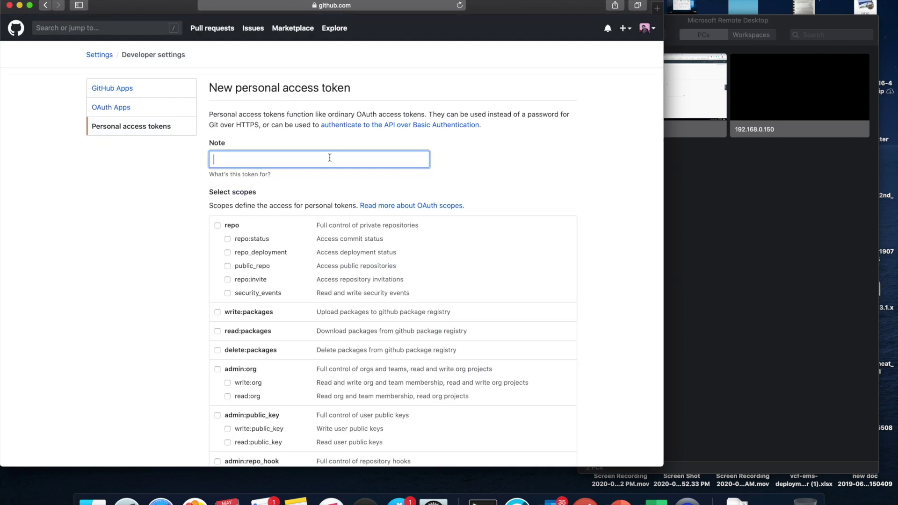
click(217, 227)
scroll(217, 274, down, 2)
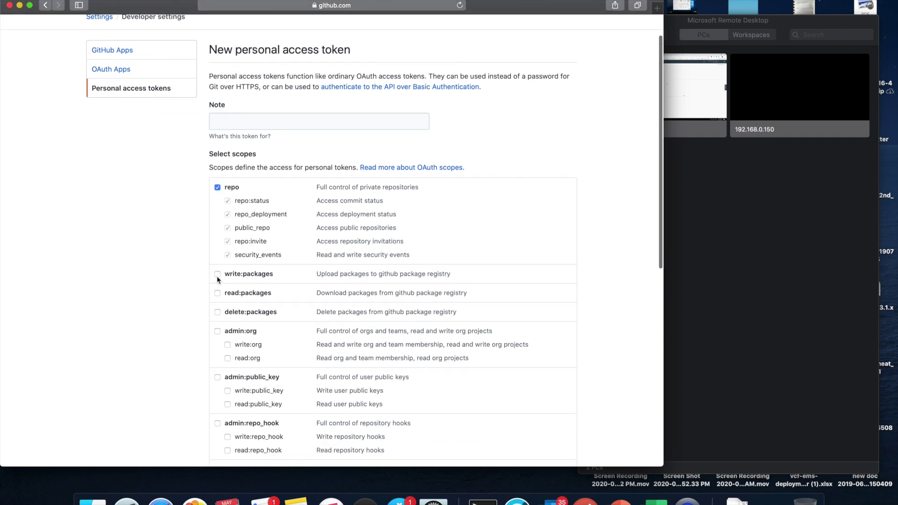
click(217, 275)
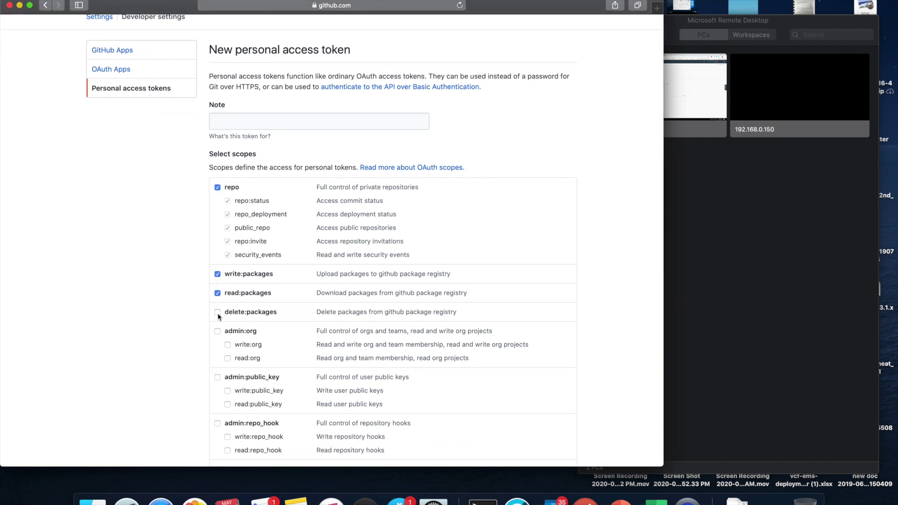
scroll(218, 333, down, 3)
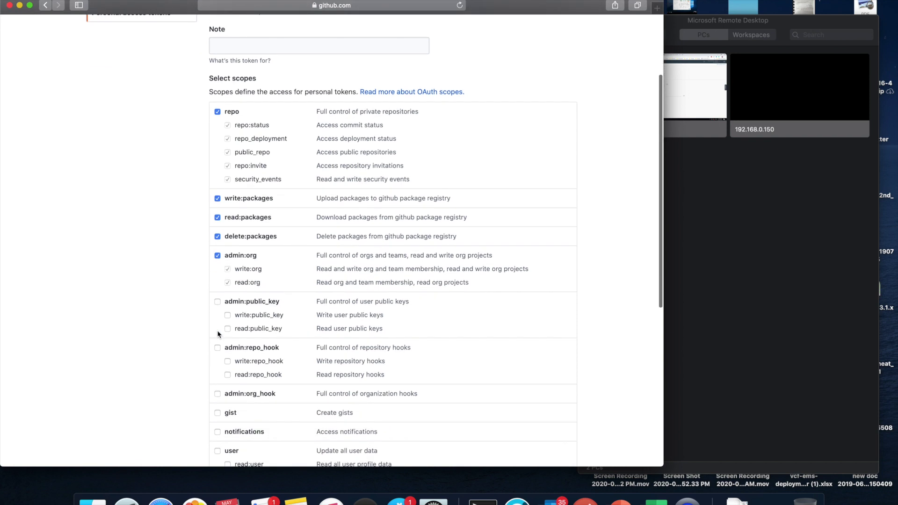
click(218, 302)
click(218, 348)
scroll(219, 346, down, 2)
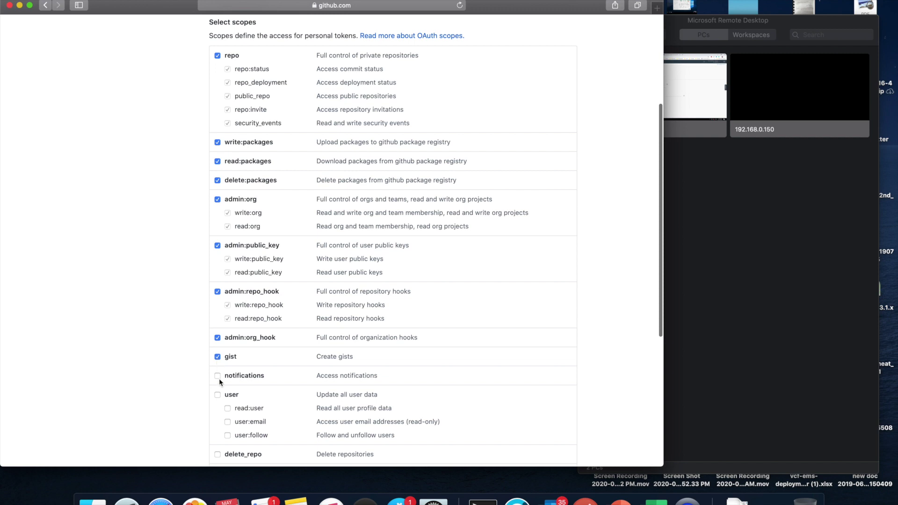
click(218, 376)
click(218, 395)
scroll(220, 398, down, 8)
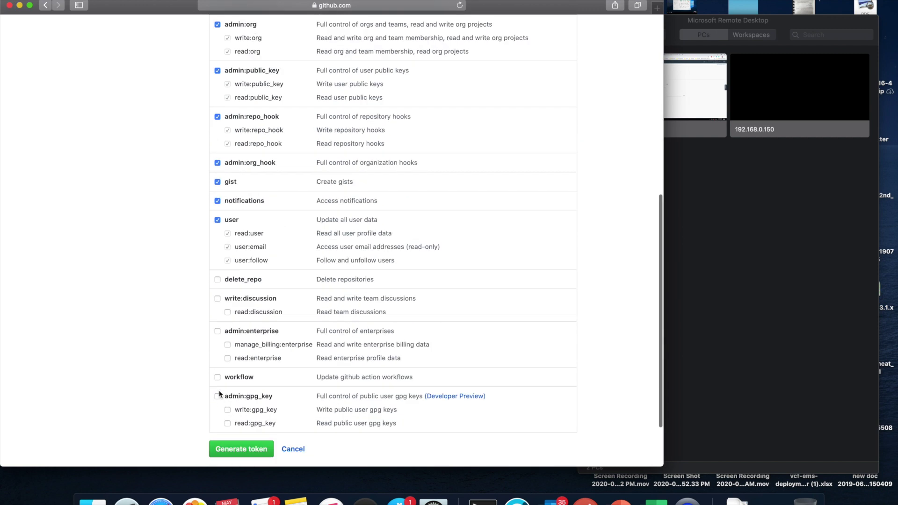
click(217, 243)
click(217, 262)
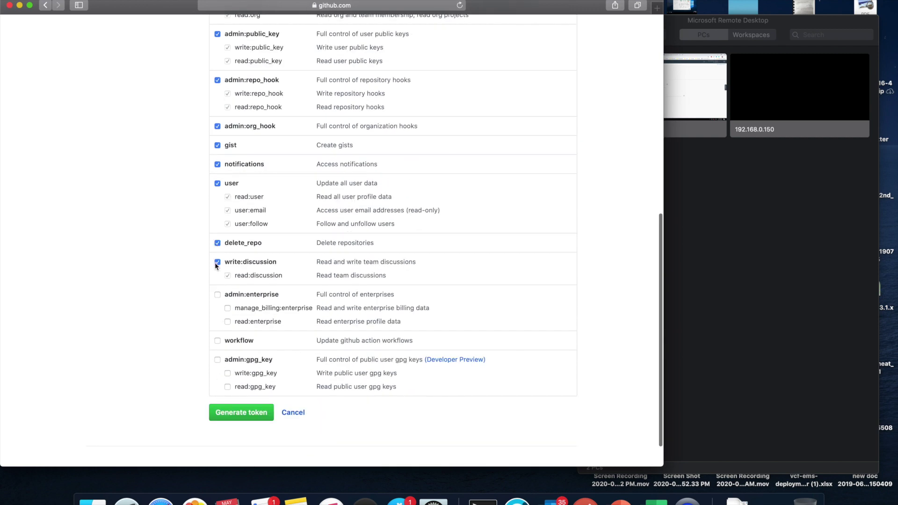
click(217, 295)
Give the token the note vRA81 and generate it.
scroll(280, 287, up, 15)
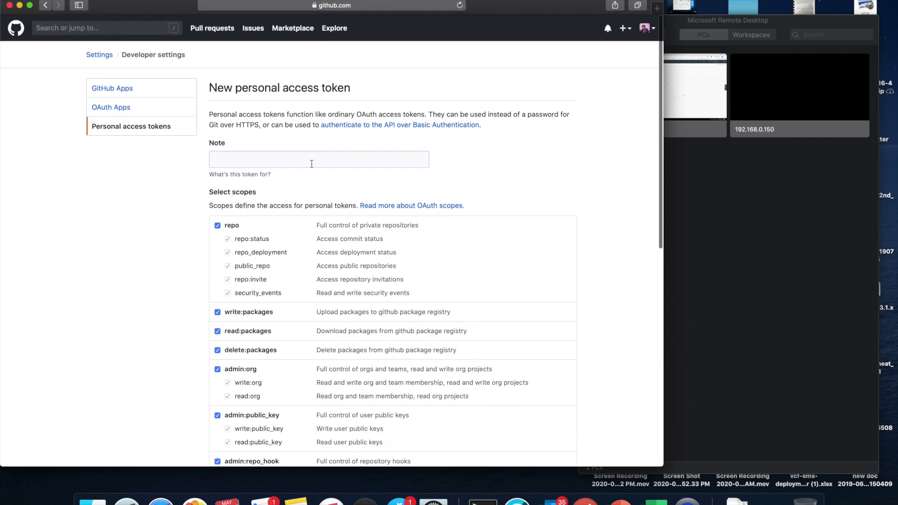
click(303, 158)
scroll(185, 241, down, 15)
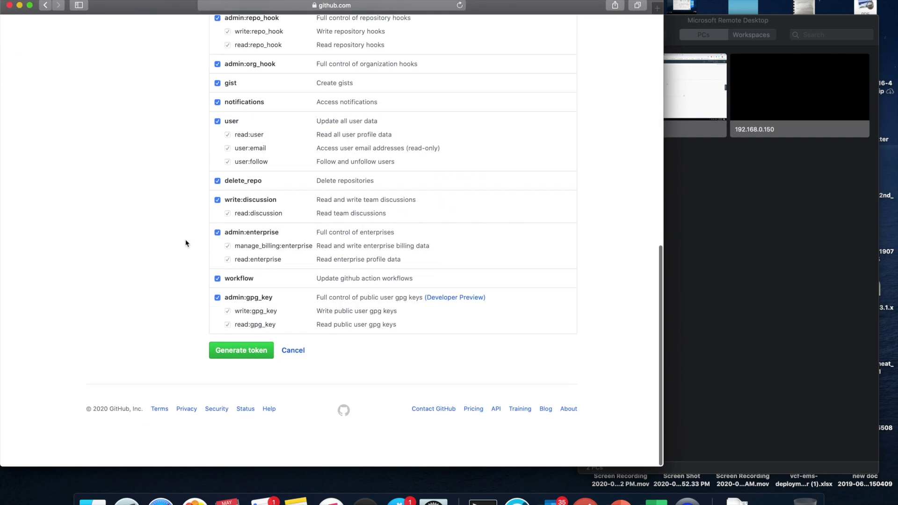
click(236, 374)
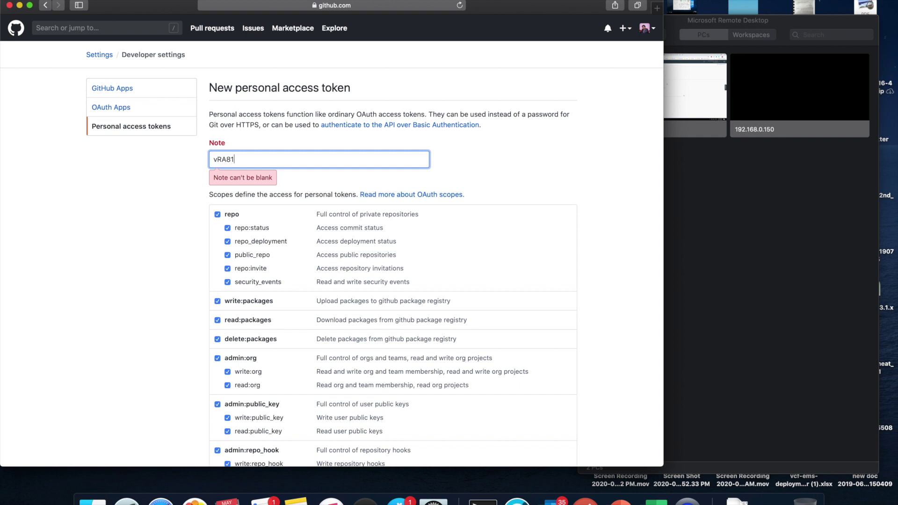
scroll(233, 275, down, 10)
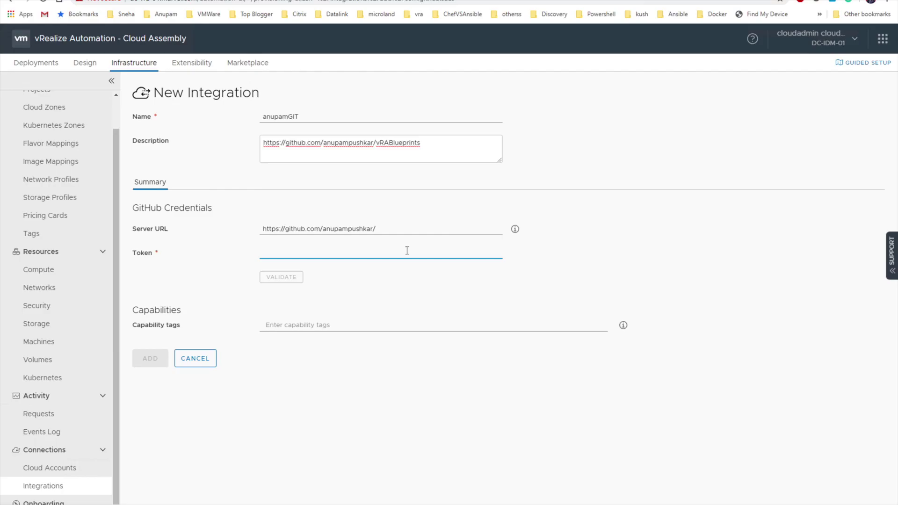
key(ctrl+v)
click(297, 276)
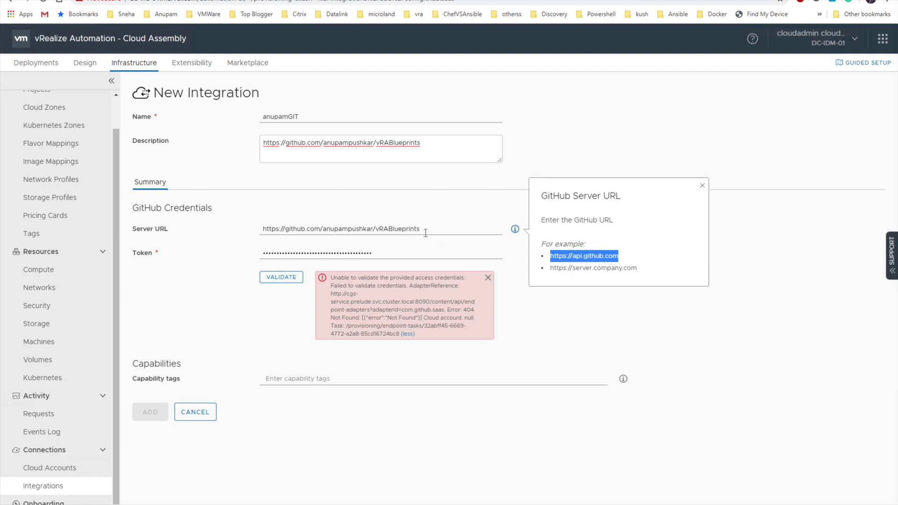
drag(425, 232, 240, 235)
text(https://api.github.com)
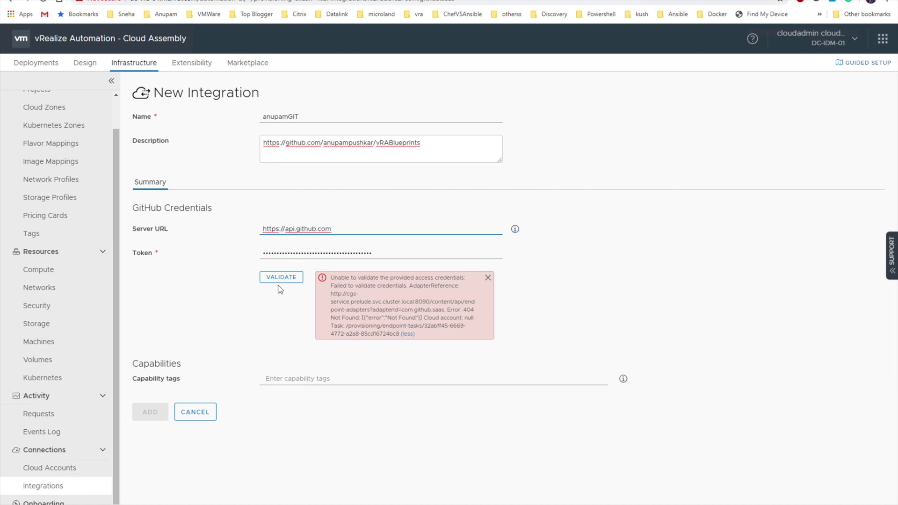
click(279, 279)
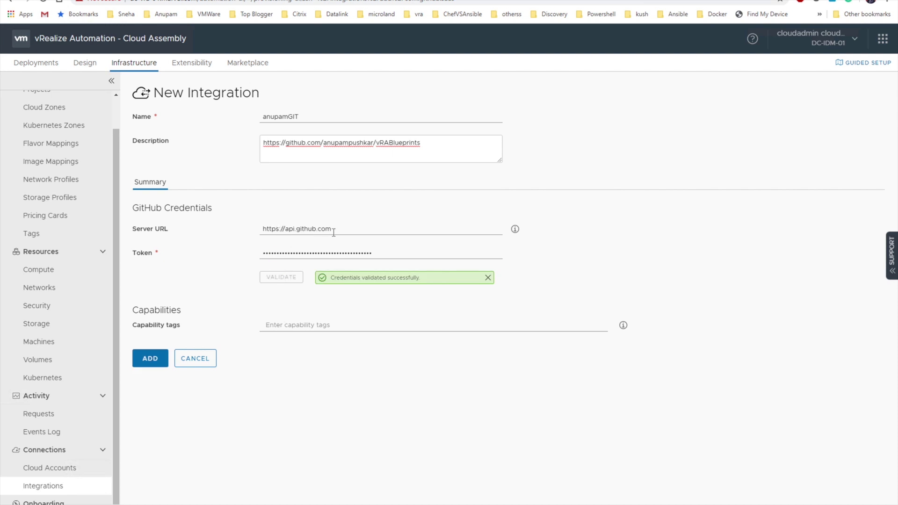
click(158, 356)
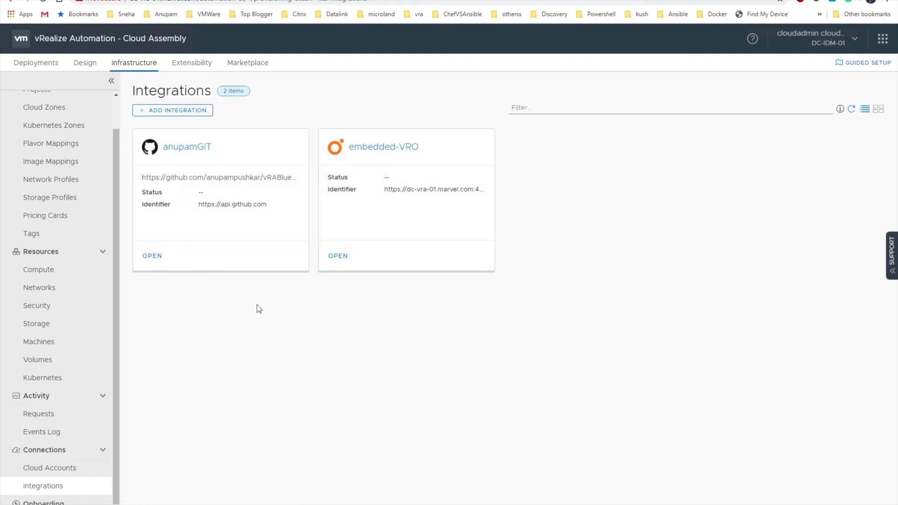
Add the Marvel project to the GitHub integration with repository type Blueprints.
click(149, 258)
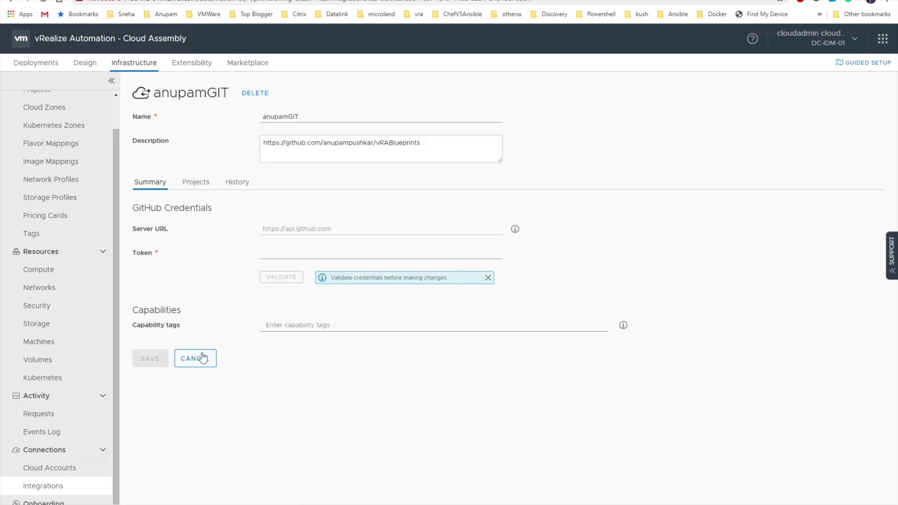
click(198, 183)
click(174, 216)
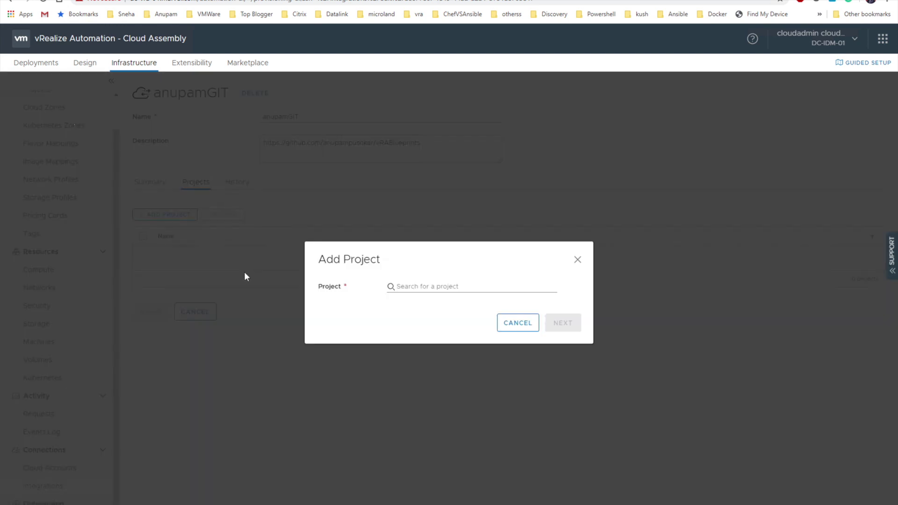
click(412, 285)
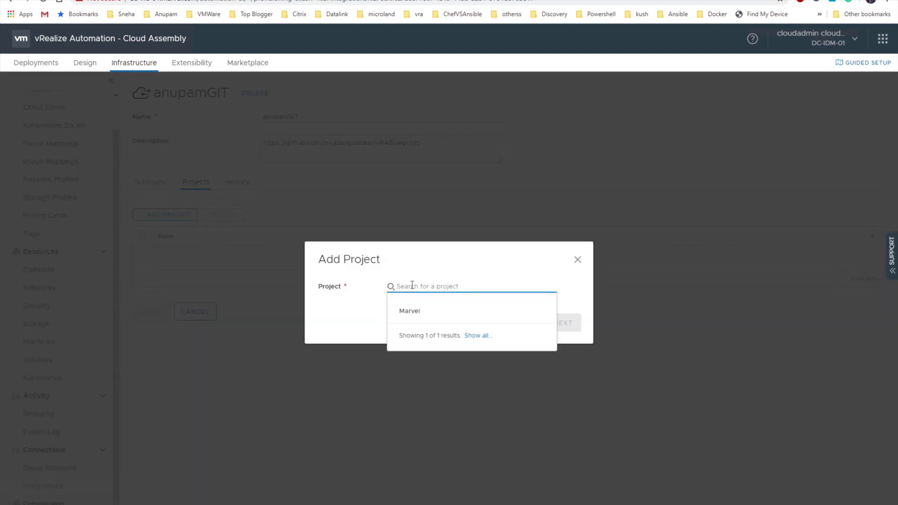
click(411, 312)
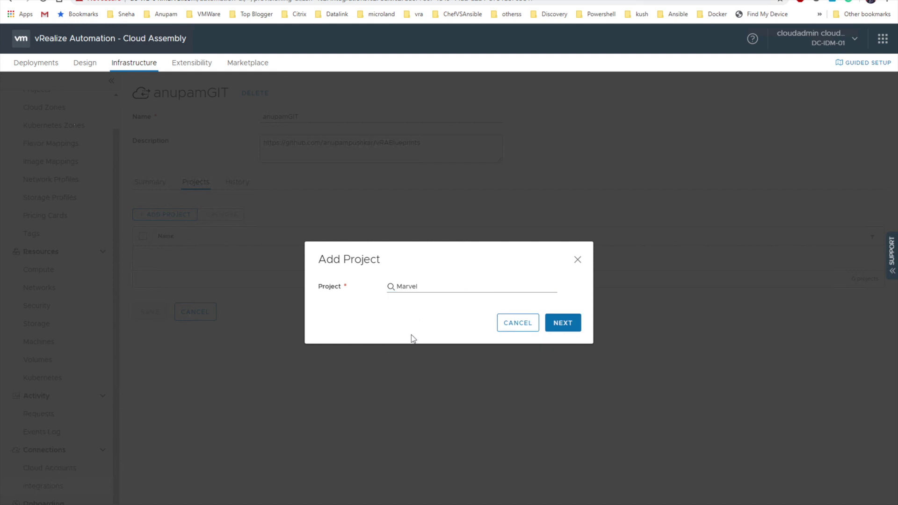
click(554, 323)
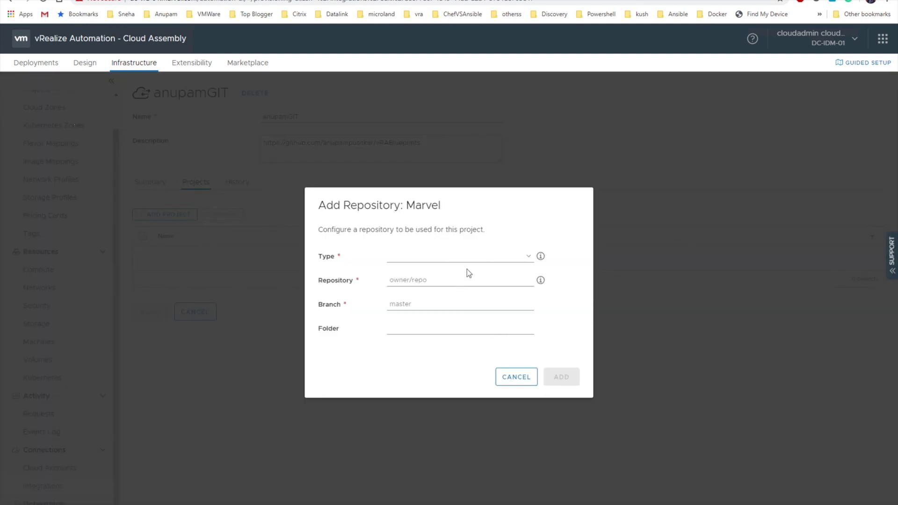
click(526, 256)
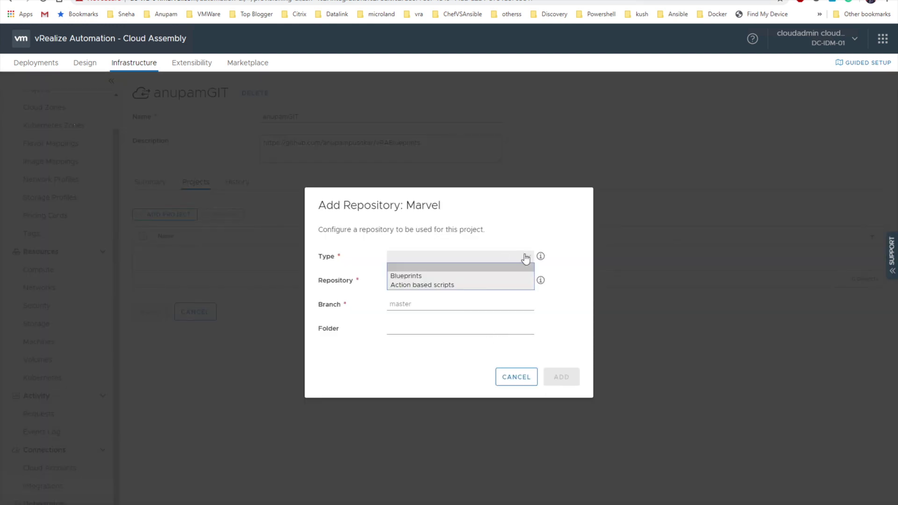
click(505, 276)
Check the Repository field's help, then open the vRABlueprints repository in GitHub on the Mac.
click(516, 284)
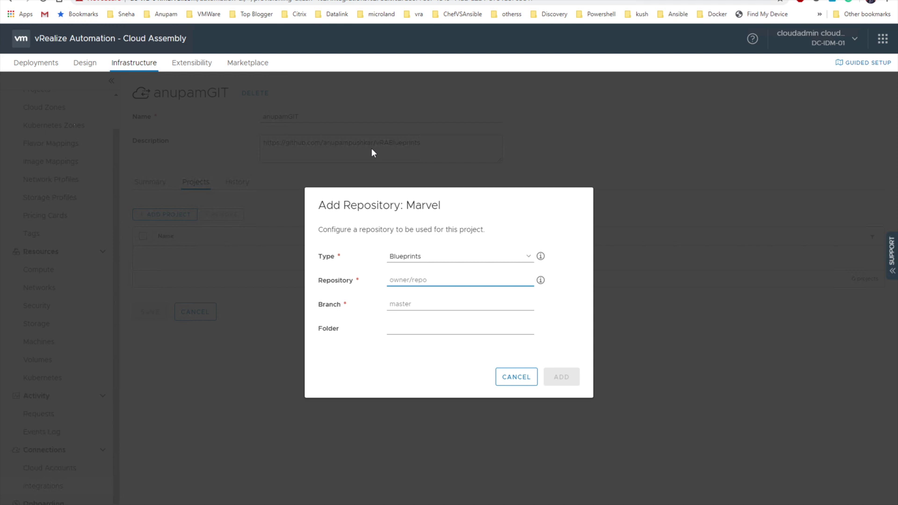
click(541, 282)
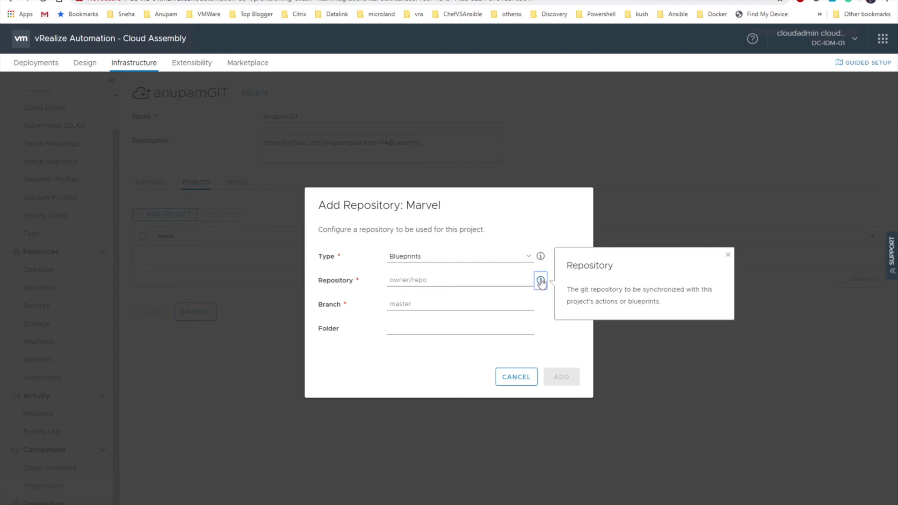
click(478, 281)
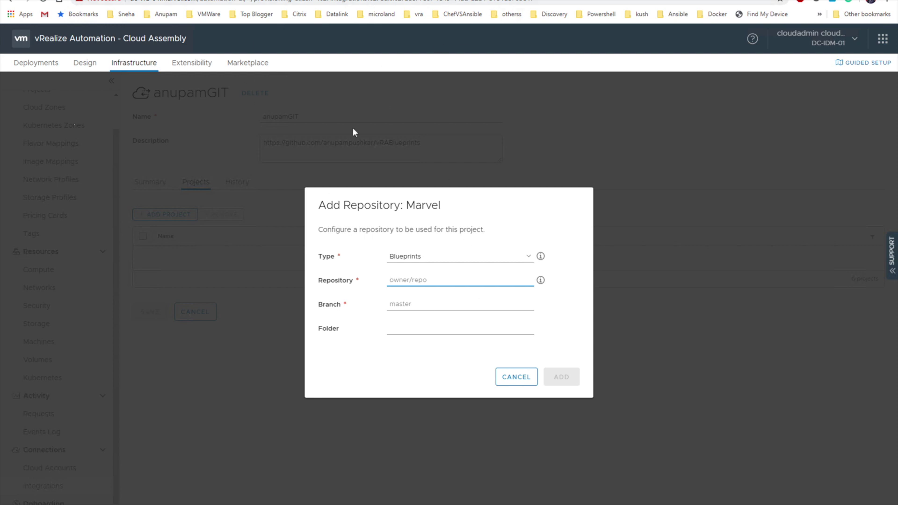
key(ctrl+Left)
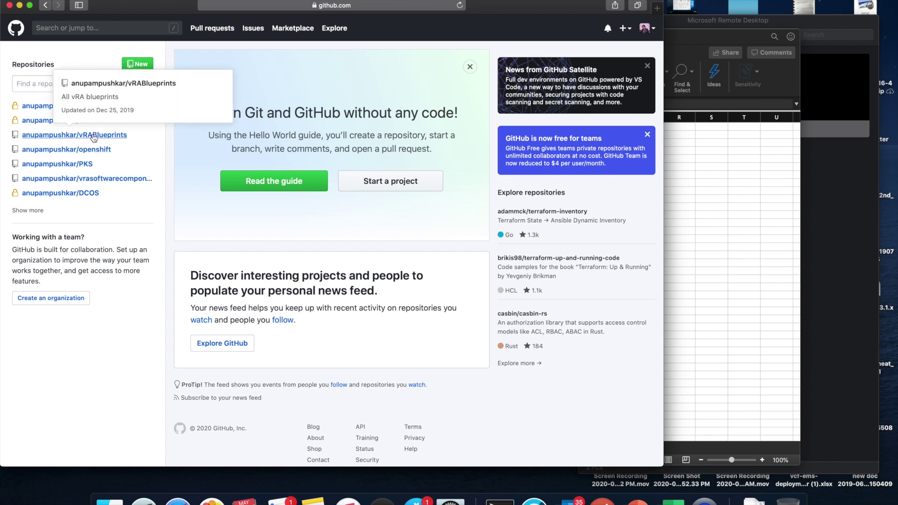
click(94, 135)
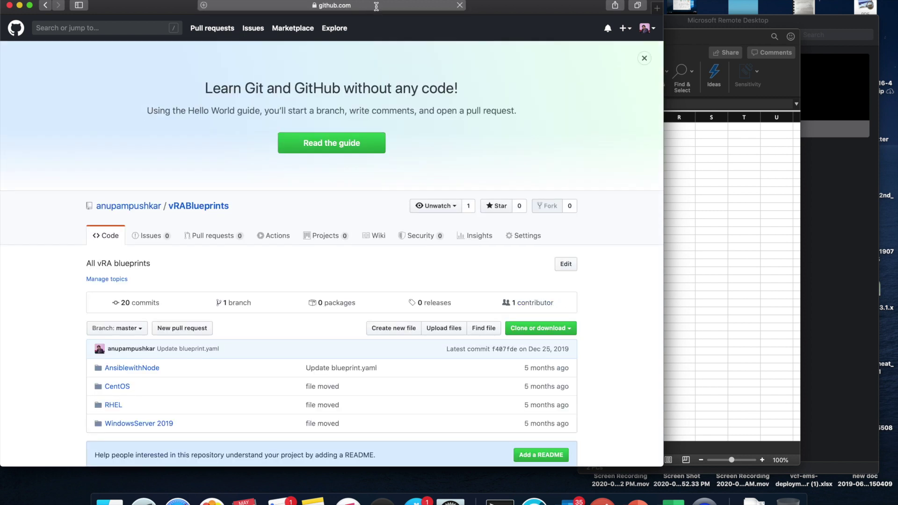
Copy the vRABlueprints owner/repository path from Safari into vRA's Repository field.
click(375, 7)
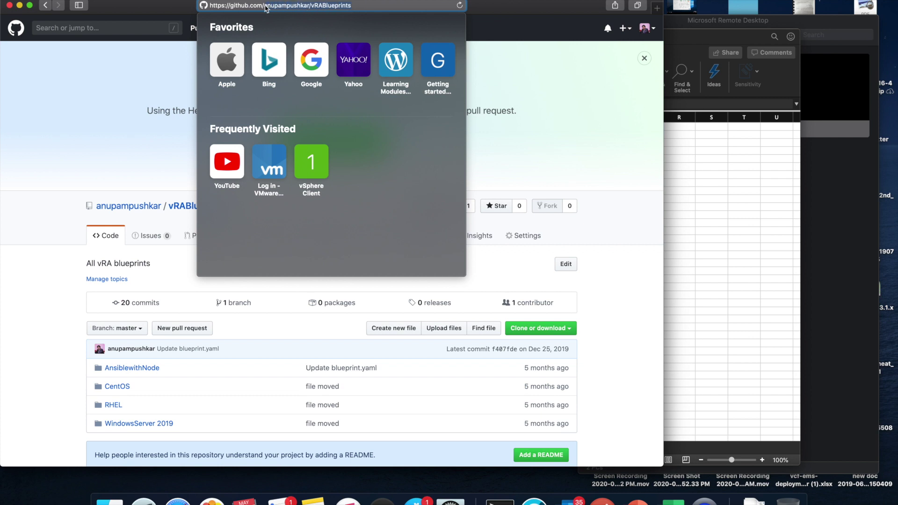
key(ctrl+Right)
text(anupampushkar/vRABlueprints)
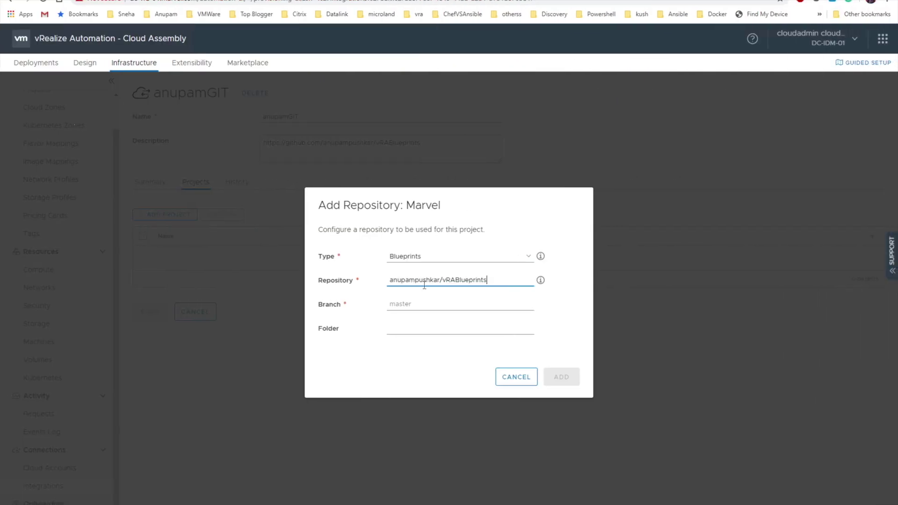
Set branch master, add the repository to Marvel, check its sync status, then go to Design.
click(414, 306)
text(master)
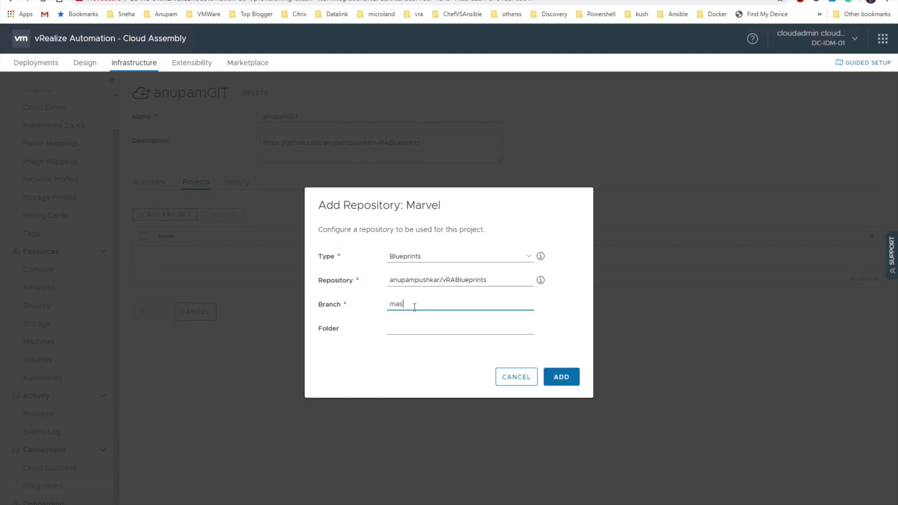
click(557, 378)
click(547, 377)
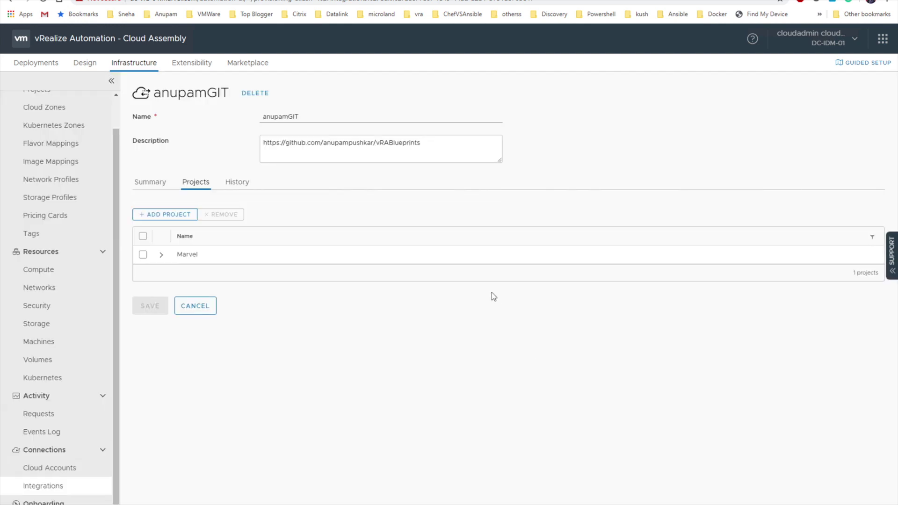
click(162, 259)
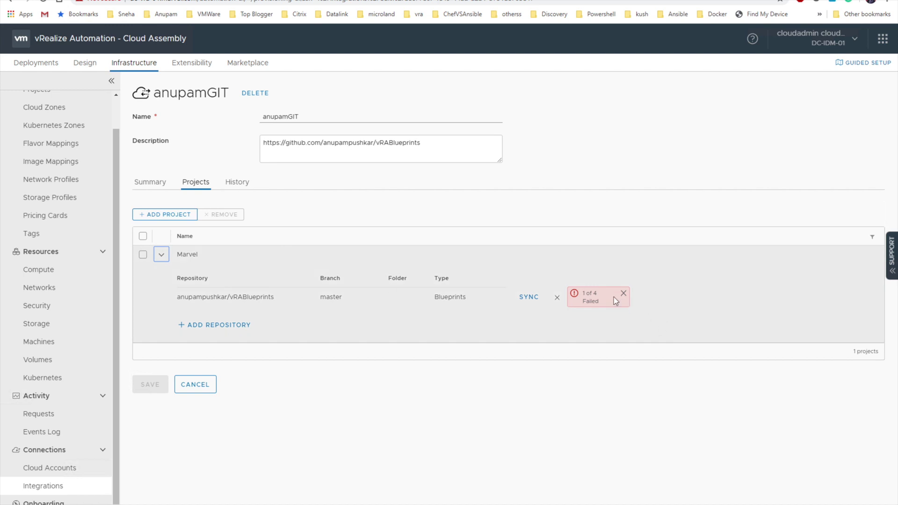
click(86, 64)
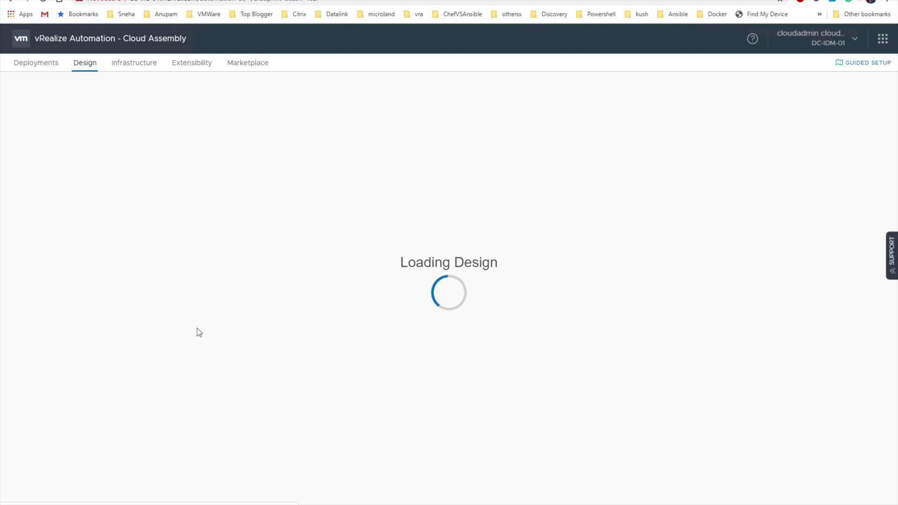